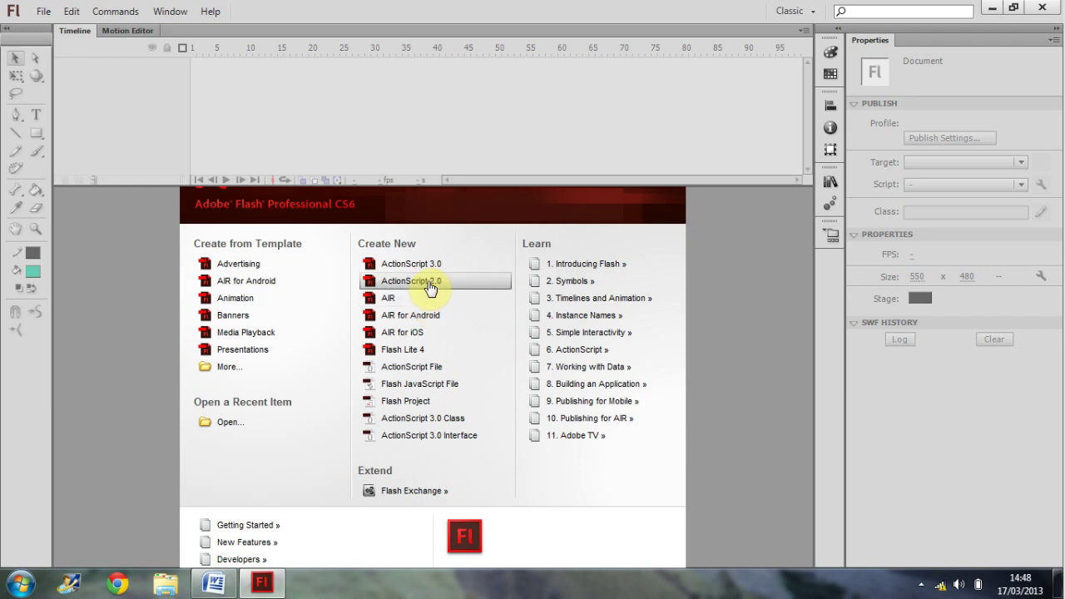
Create a new ActionScript 2.0 document from the Welcome screen and select its empty stage.
{"action": "left_click", "coordinate": [429, 287]}
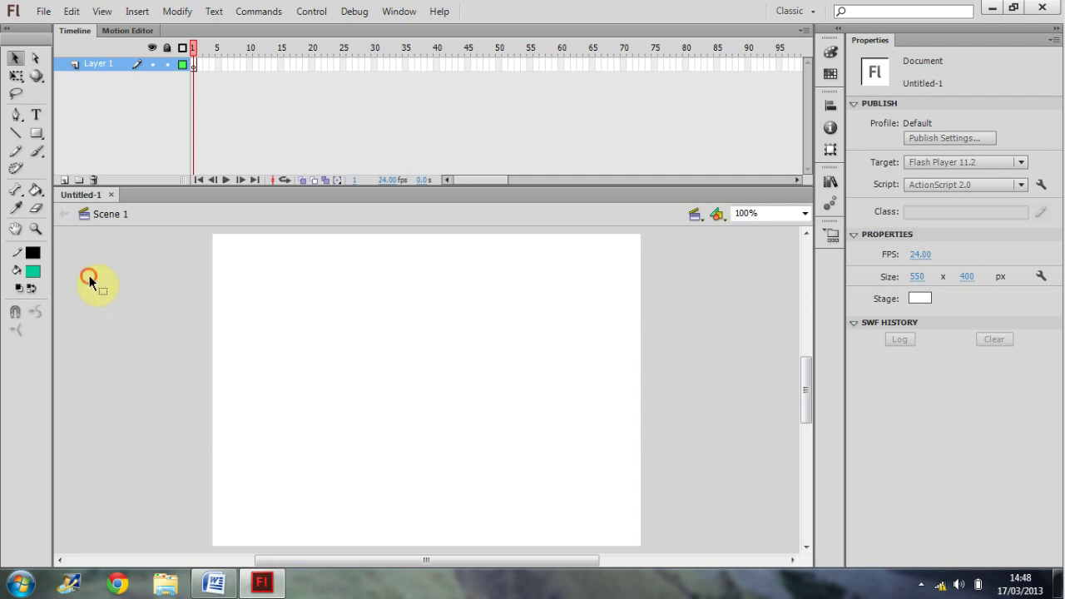
{"action": "left_click", "coordinate": [357, 444]}
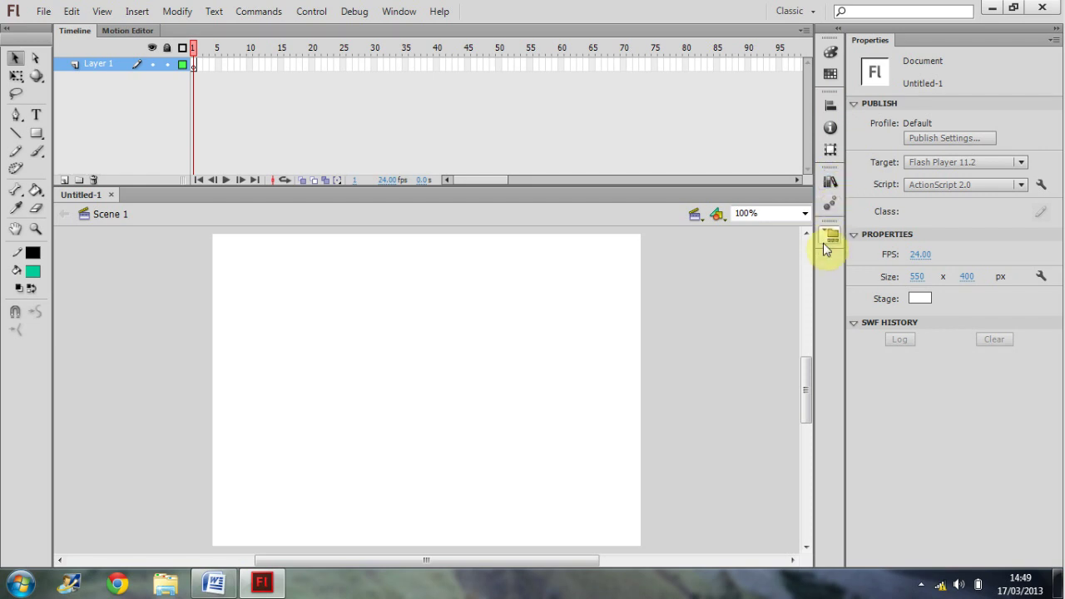
Open the Components panel, dock it as an icon, then pull it out floating beside the stage.
{"action": "left_click", "coordinate": [396, 16]}
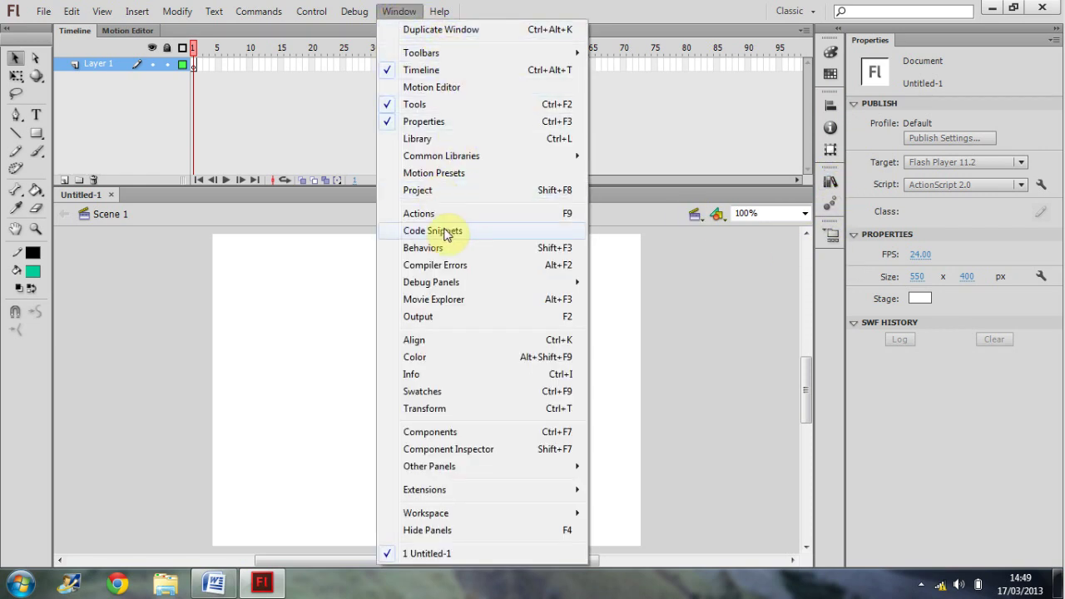
{"action": "left_click", "coordinate": [435, 434]}
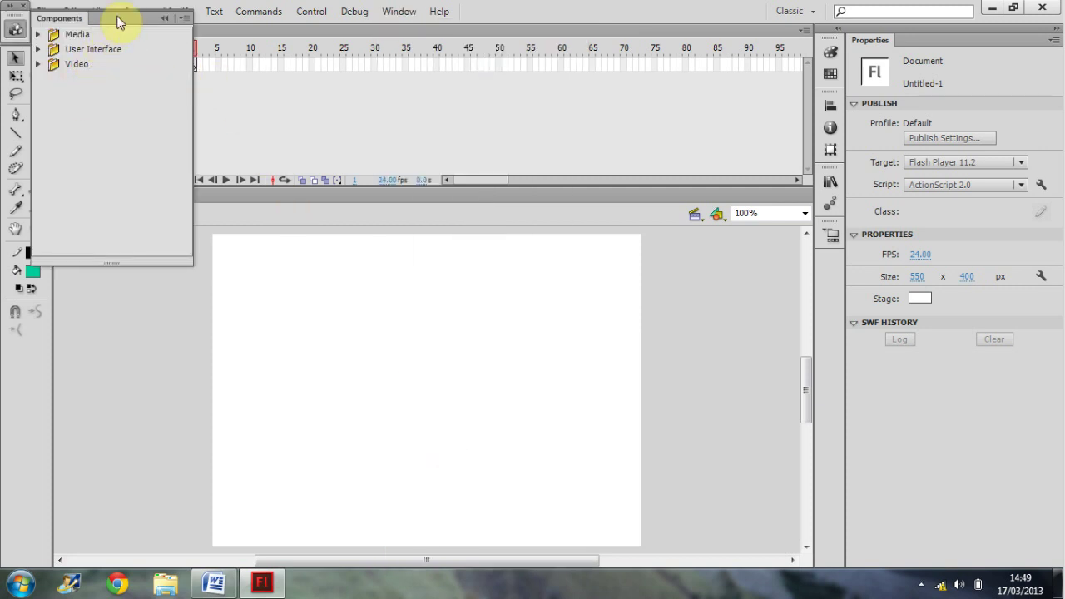
{"action": "left_click_drag", "start_coordinate": [115, 20], "coordinate": [830, 266]}
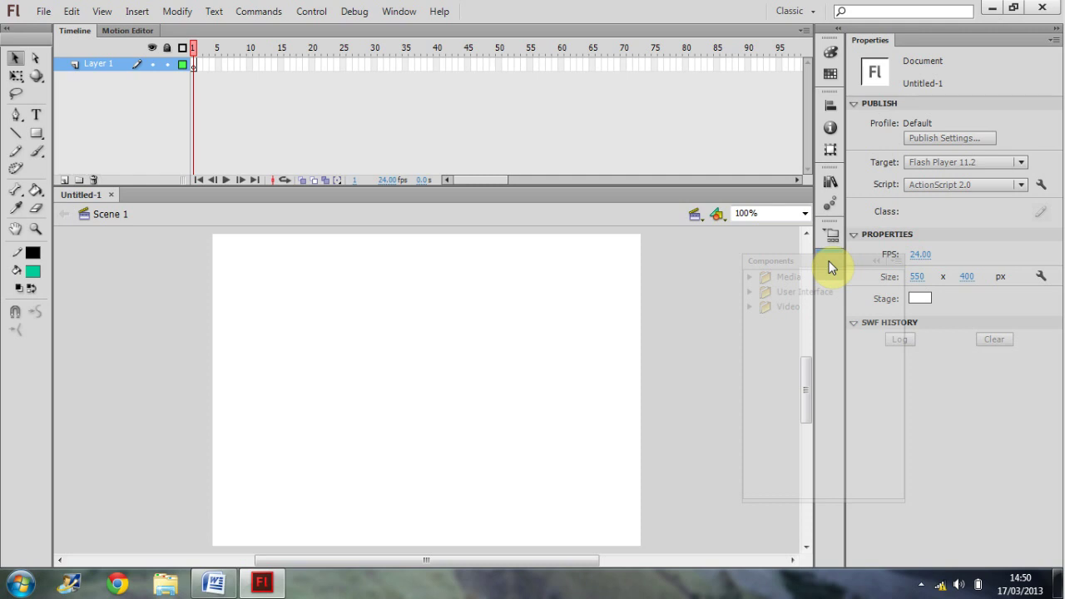
{"action": "left_click_drag", "start_coordinate": [830, 266], "coordinate": [829, 266]}
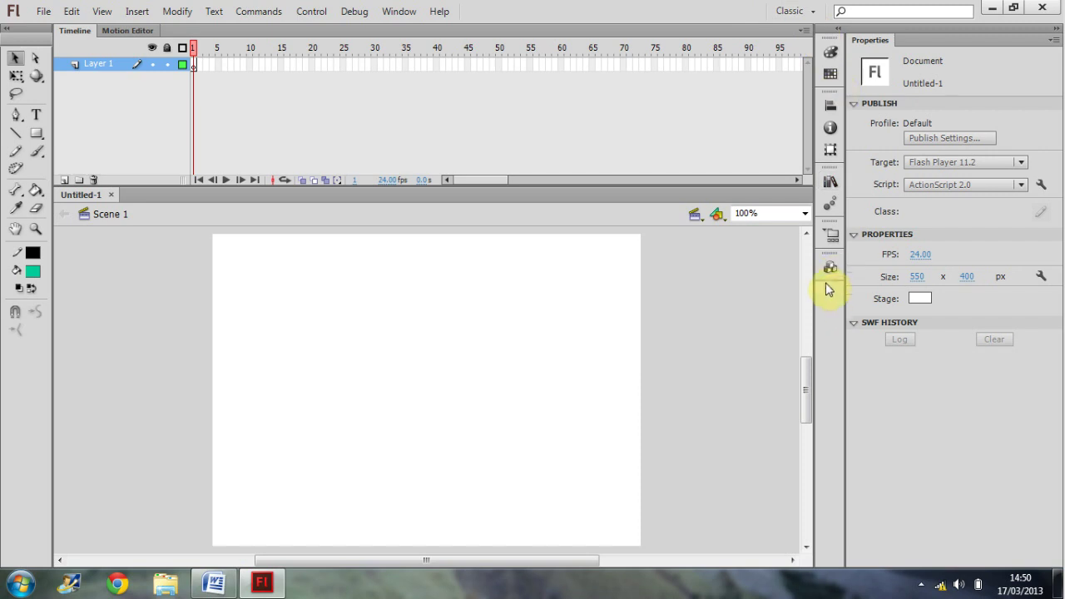
{"action": "left_click_drag", "start_coordinate": [832, 262], "coordinate": [732, 274]}
Close the Components panel and set the fill colour to blue 0038FA in the Color panel.
{"action": "left_click", "coordinate": [740, 255]}
{"action": "left_click", "coordinate": [829, 53]}
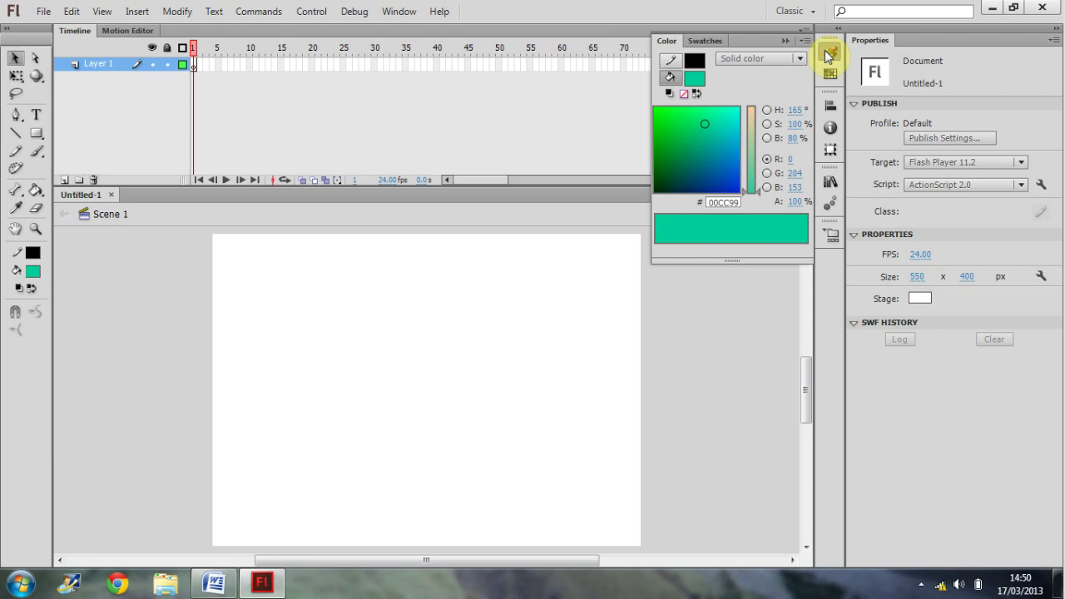
{"action": "left_click_drag", "start_coordinate": [701, 147], "coordinate": [682, 114]}
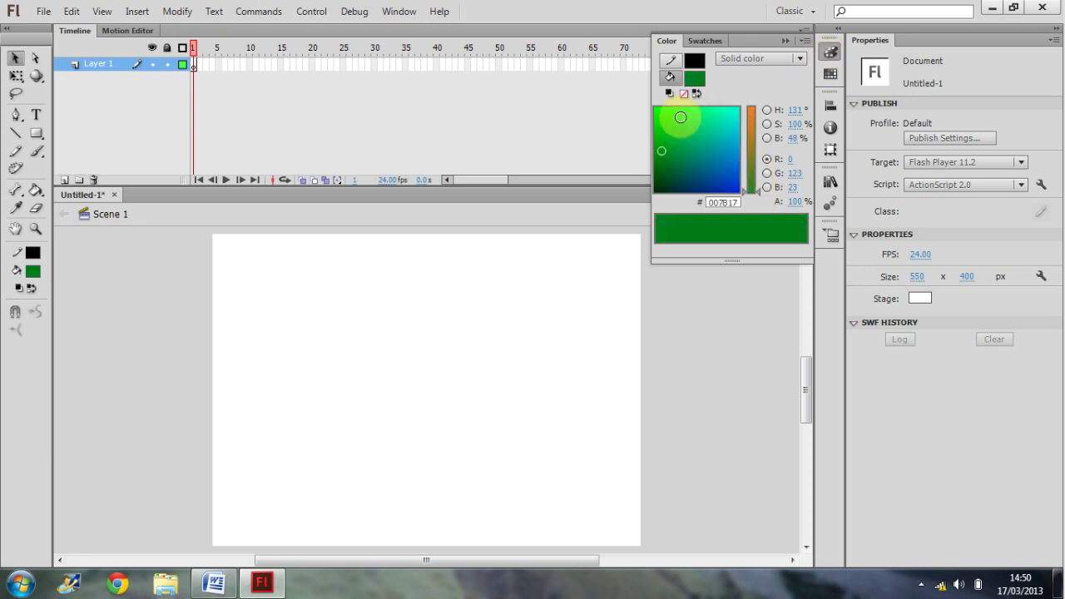
{"action": "left_click", "coordinate": [739, 164]}
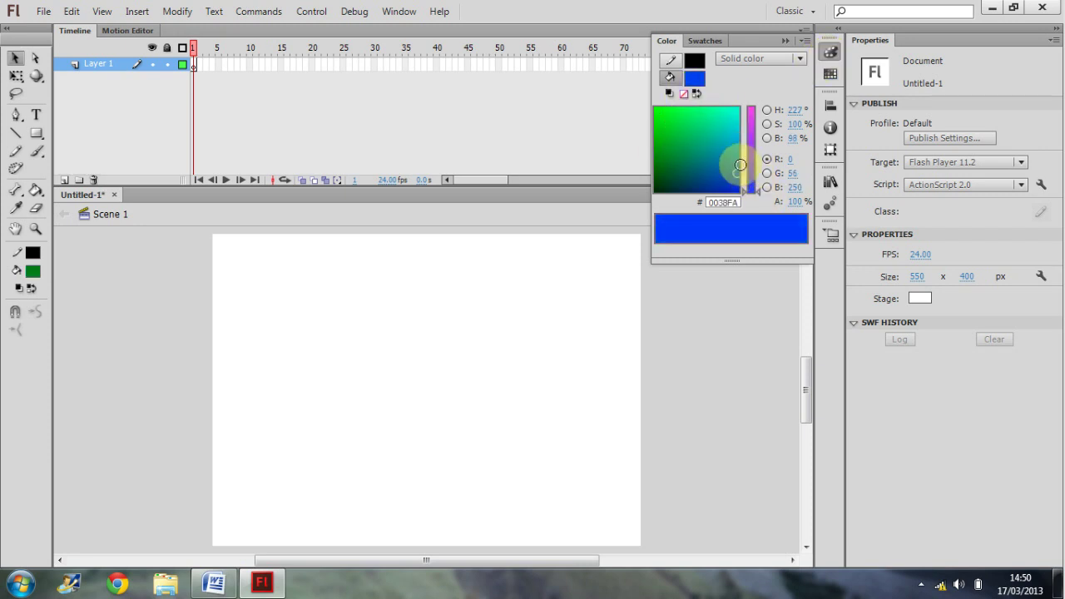
View the Swatches, Align, Info, Transform and Library panels in turn.
{"action": "left_click", "coordinate": [828, 74]}
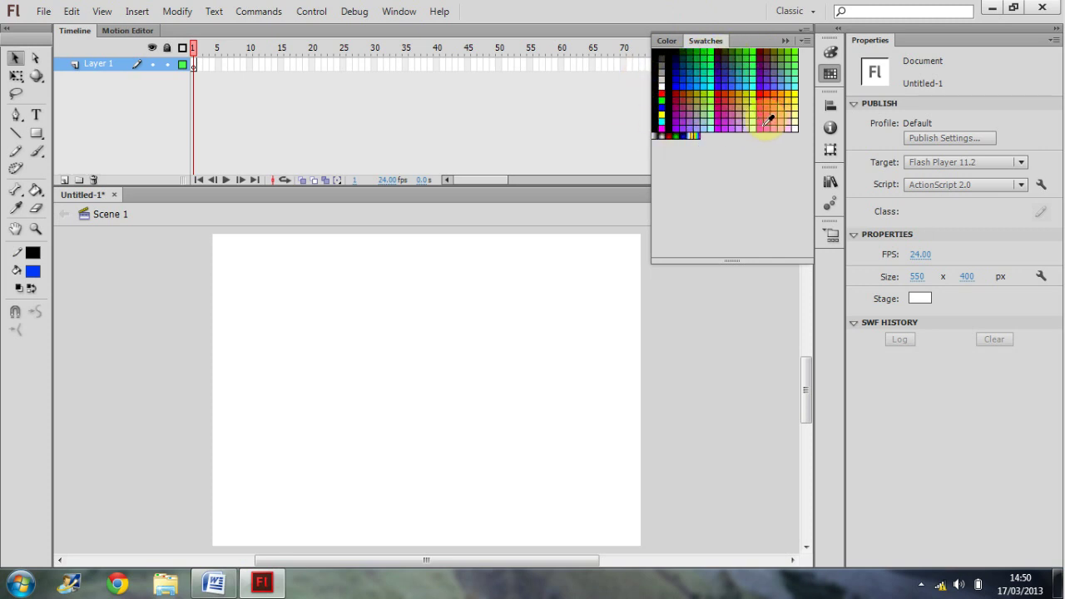
{"action": "left_click", "coordinate": [783, 41]}
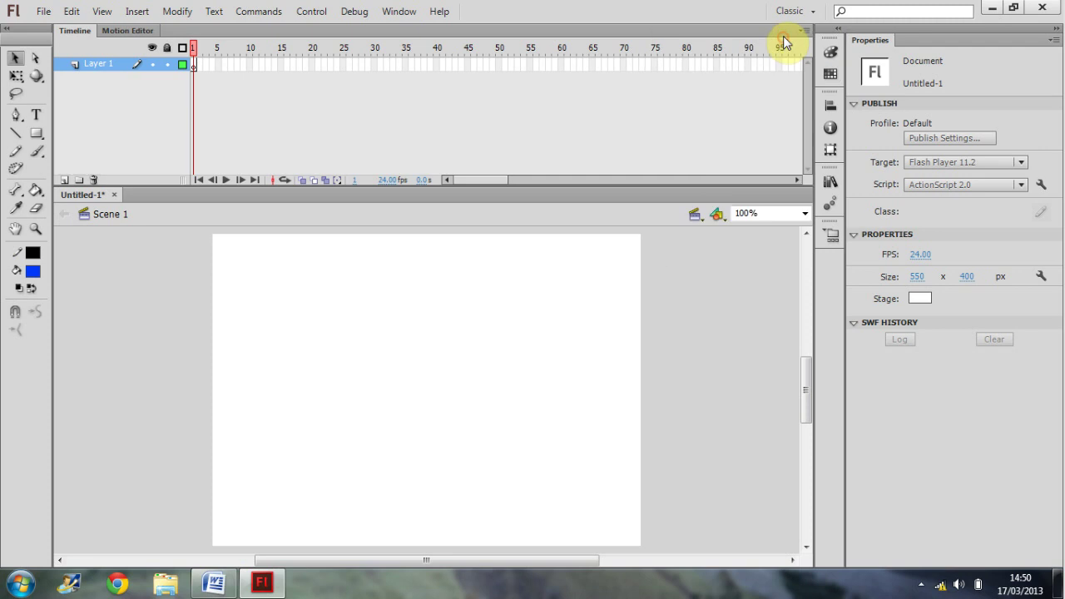
{"action": "left_click", "coordinate": [831, 105]}
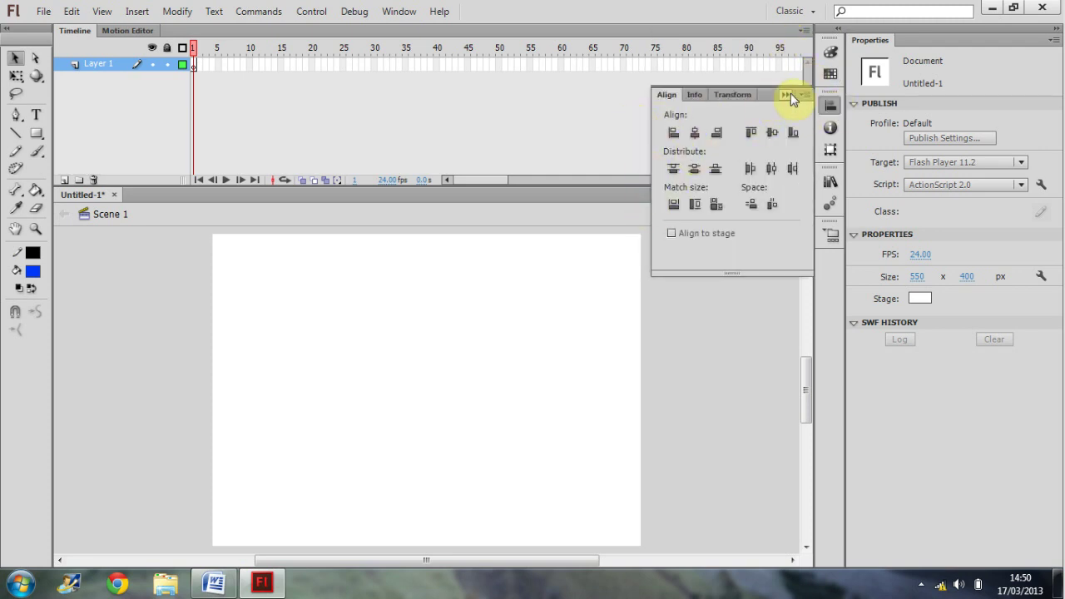
{"action": "left_click", "coordinate": [829, 130]}
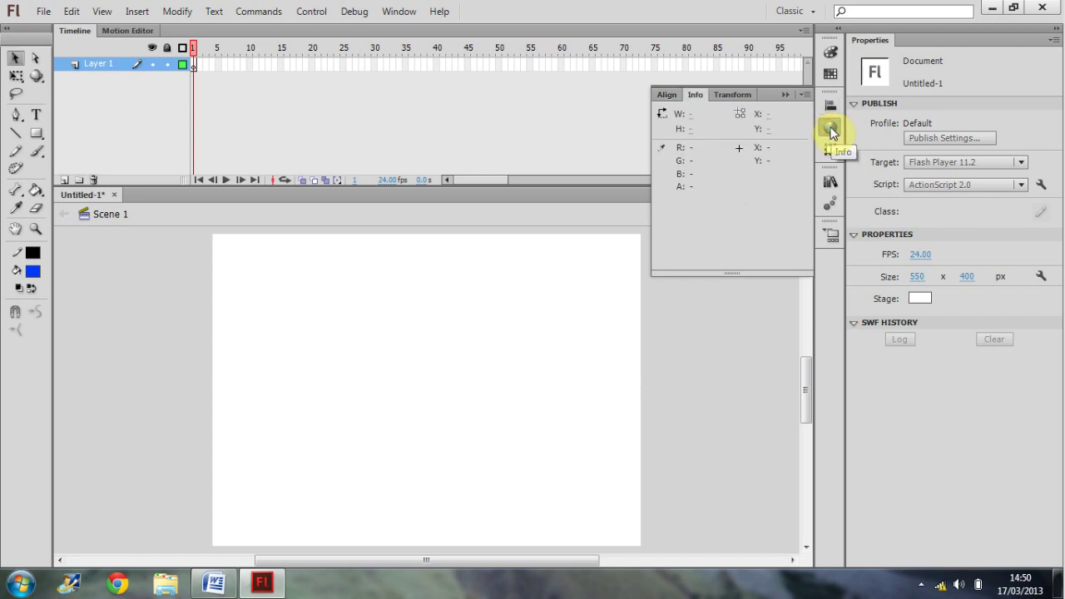
{"action": "left_click", "coordinate": [827, 153]}
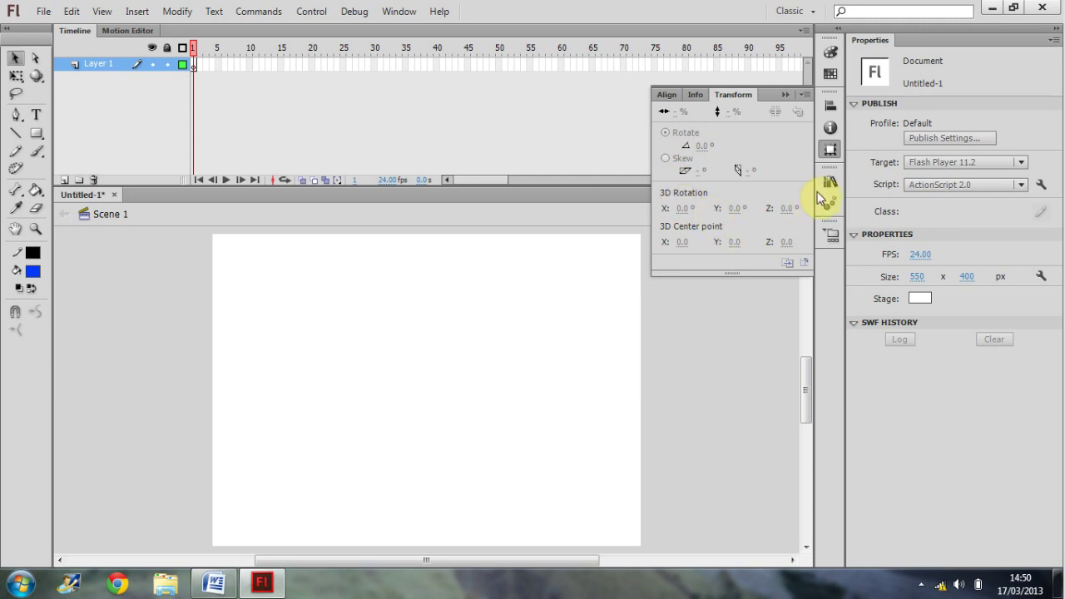
{"action": "left_click", "coordinate": [829, 182]}
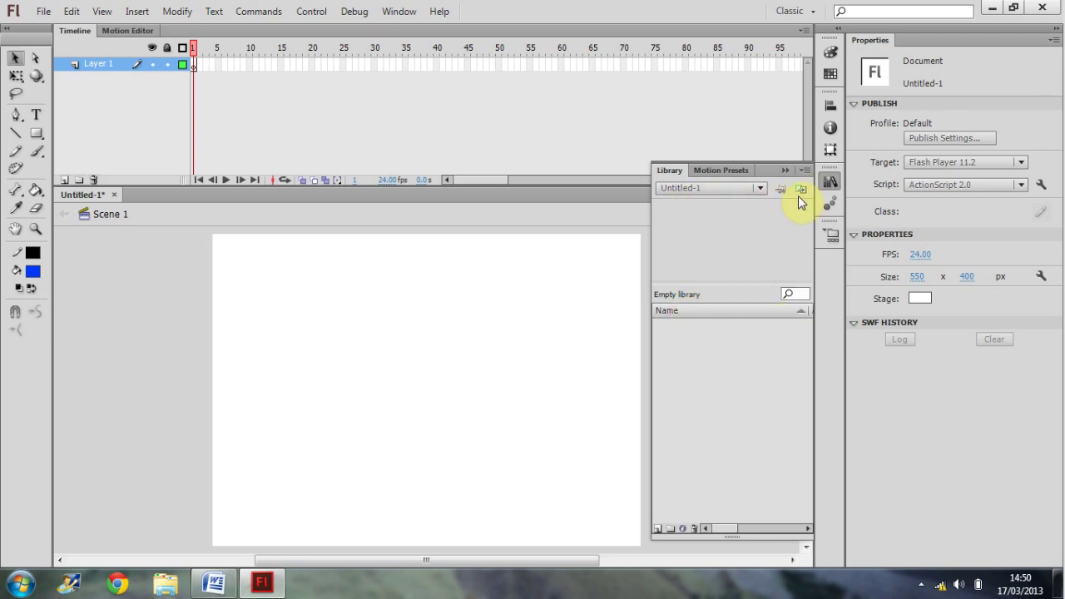
View the Motion Presets and Project panels, then collapse them back into the dock.
{"action": "left_click", "coordinate": [830, 203]}
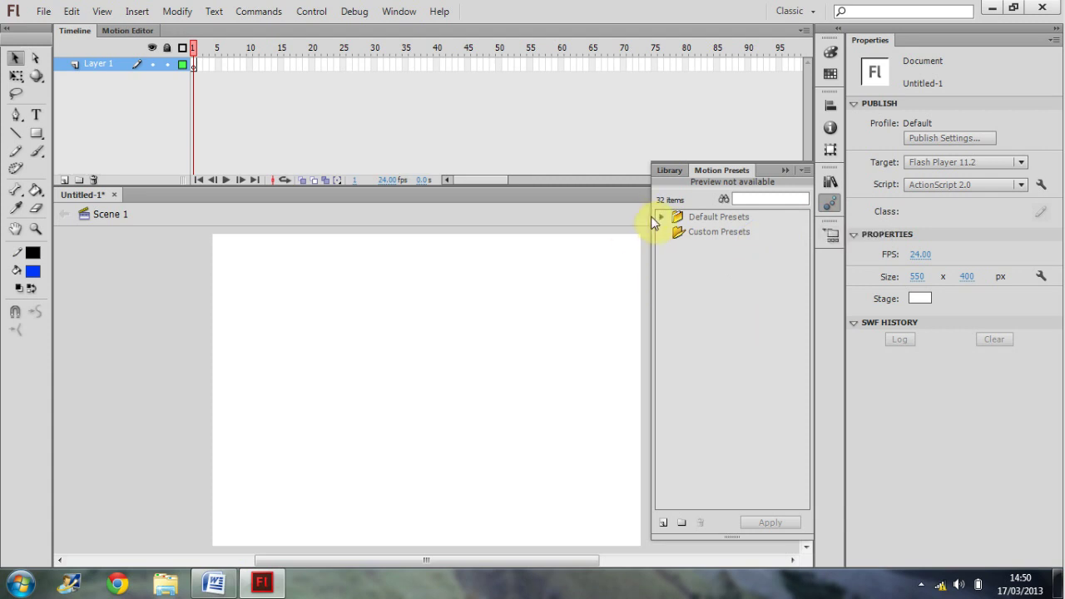
{"action": "left_click", "coordinate": [831, 236]}
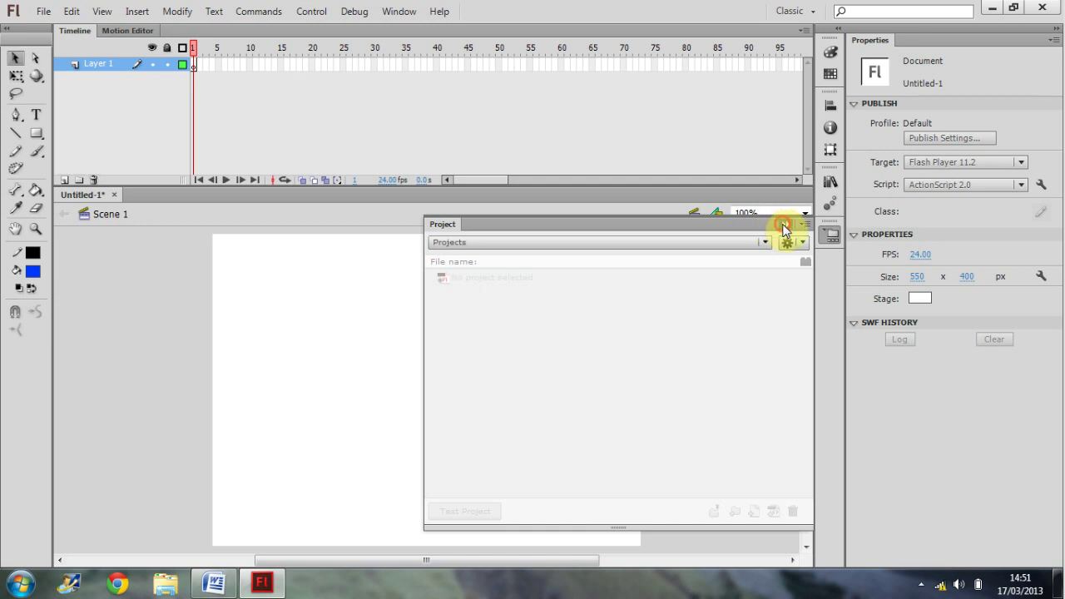
{"action": "left_click", "coordinate": [784, 226]}
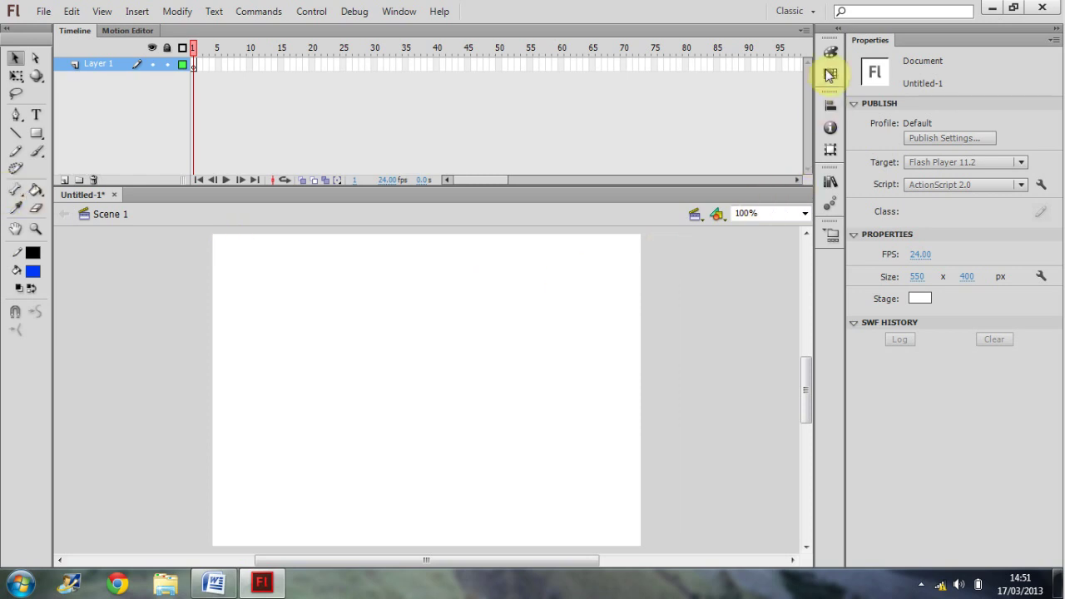
Switch to the Animator workspace and view its Swatches, Transform, Align and Info panels.
{"action": "left_click", "coordinate": [807, 12]}
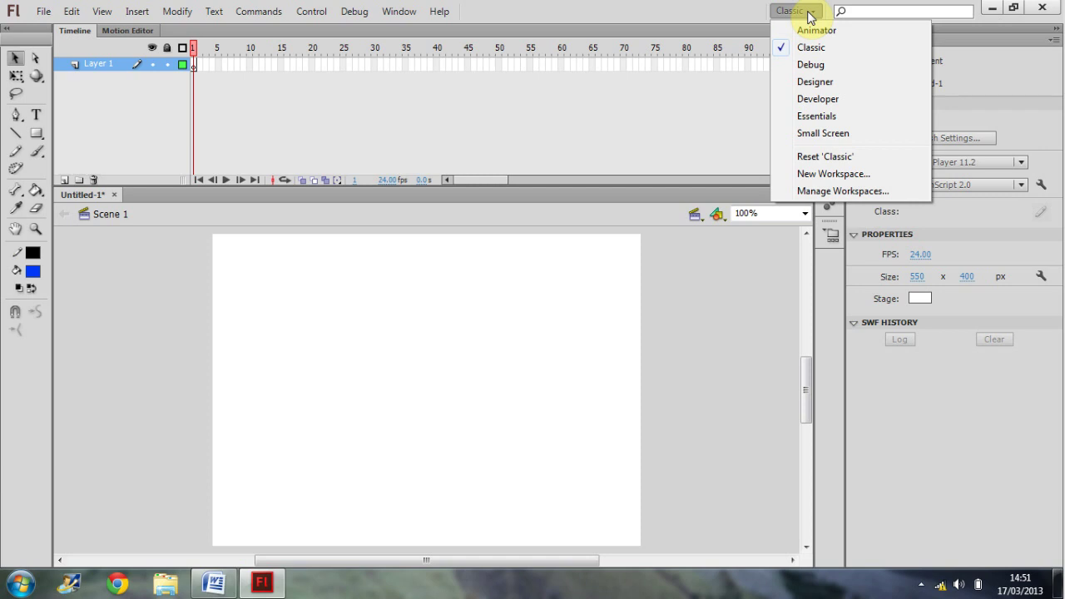
{"action": "left_click", "coordinate": [816, 32]}
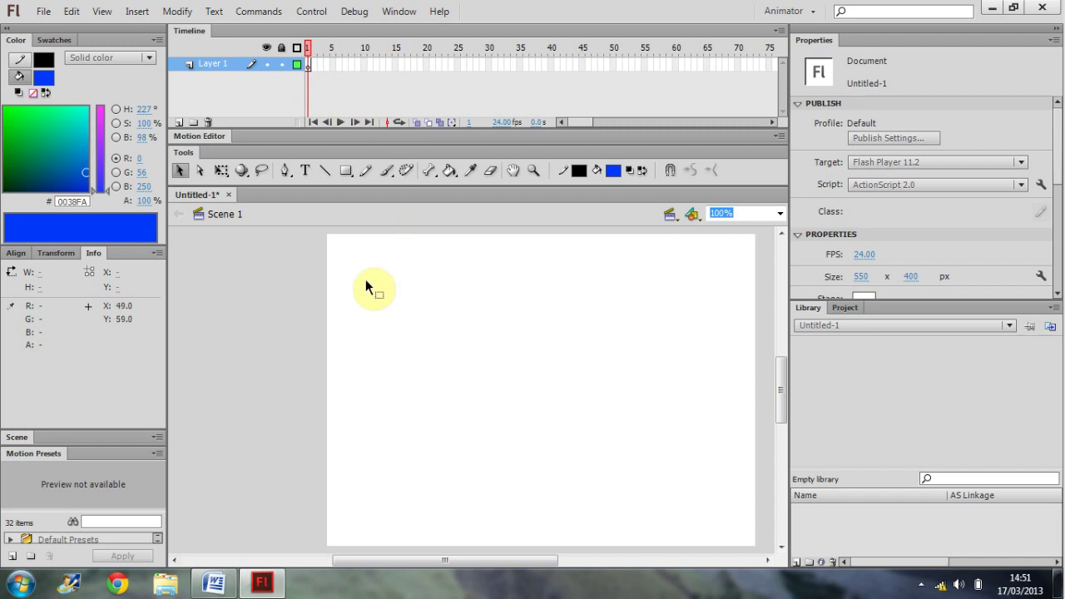
{"action": "left_click", "coordinate": [53, 40]}
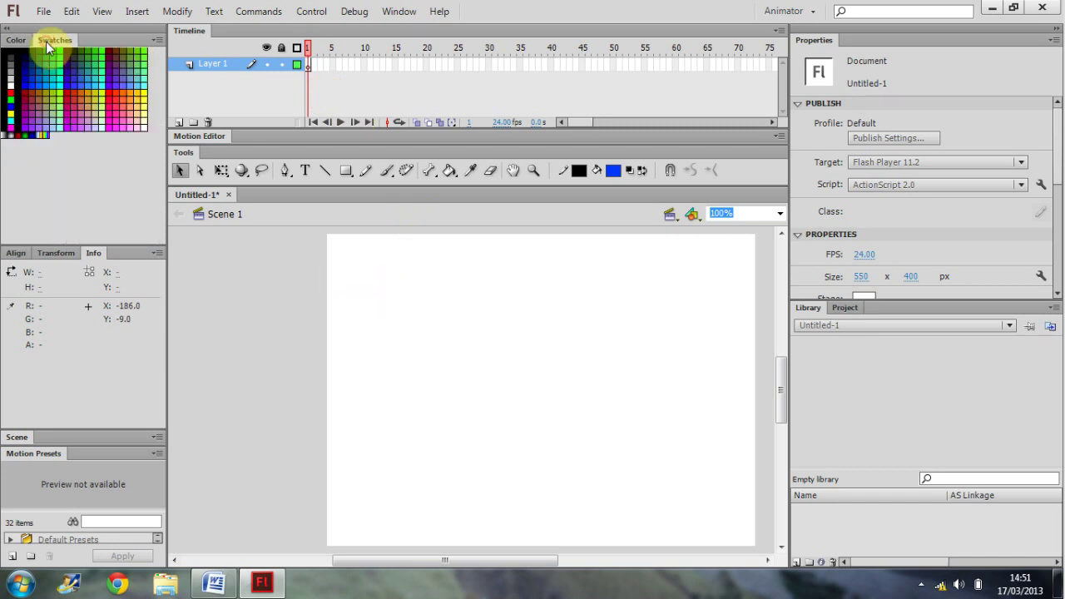
{"action": "left_click", "coordinate": [54, 254]}
{"action": "left_click", "coordinate": [13, 254]}
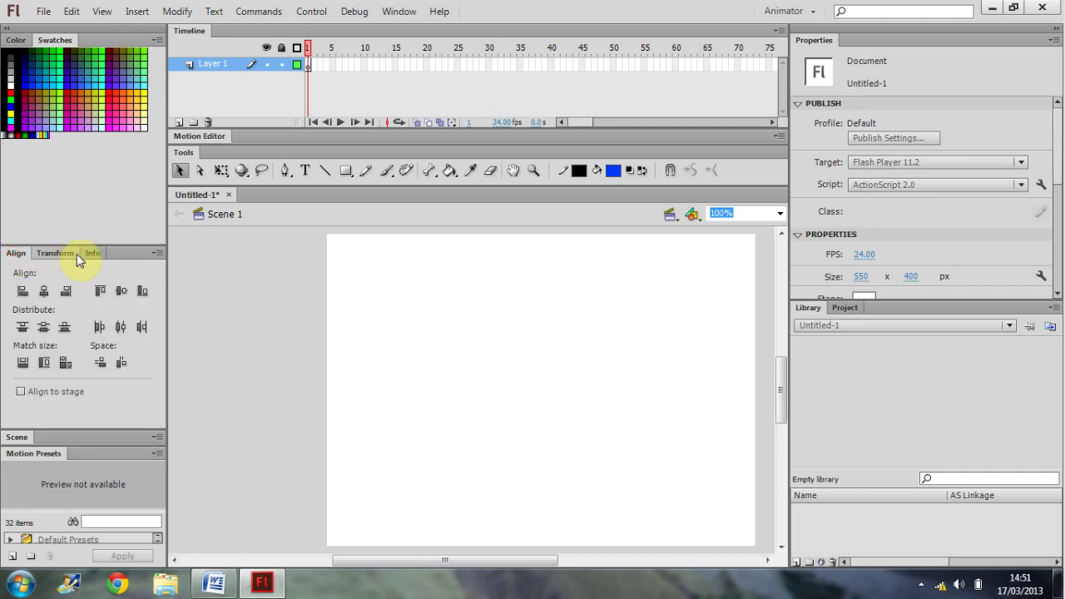
{"action": "left_click", "coordinate": [92, 253]}
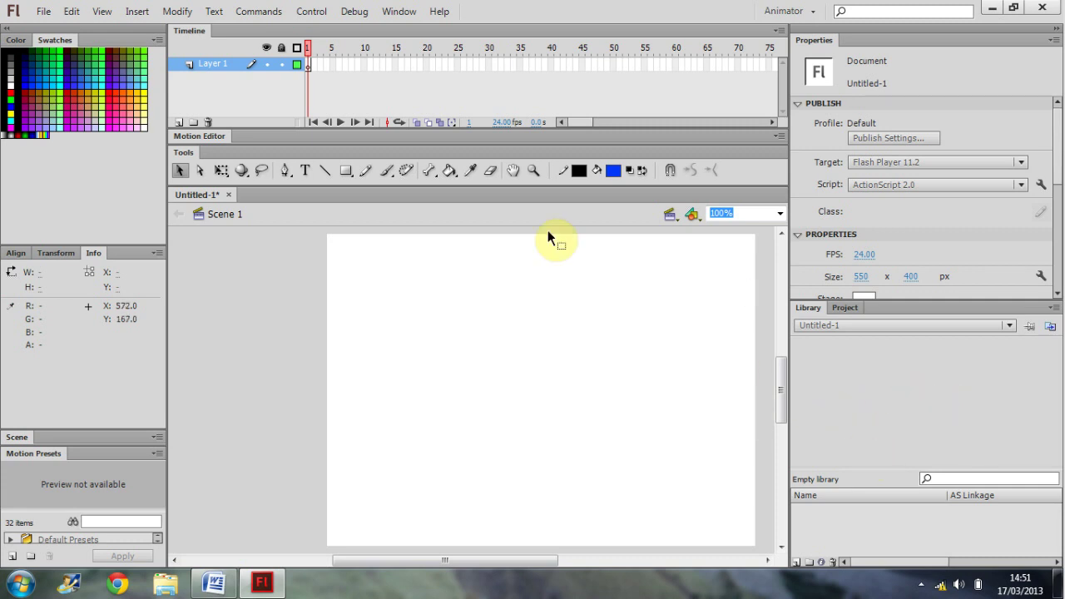
Paint a looping blue scribble with the Brush tool, then switch to the Classic workspace.
{"action": "left_click", "coordinate": [384, 170]}
{"action": "mouse_move", "coordinate": [353, 272]}
{"action": "left_mouse_down"}
{"action": "mouse_move", "coordinate": [361, 318]}
{"action": "mouse_move", "coordinate": [486, 370]}
{"action": "mouse_move", "coordinate": [471, 367]}
{"action": "mouse_move", "coordinate": [657, 416]}
{"action": "mouse_move", "coordinate": [572, 421]}
{"action": "mouse_move", "coordinate": [620, 473]}
{"action": "left_mouse_up"}
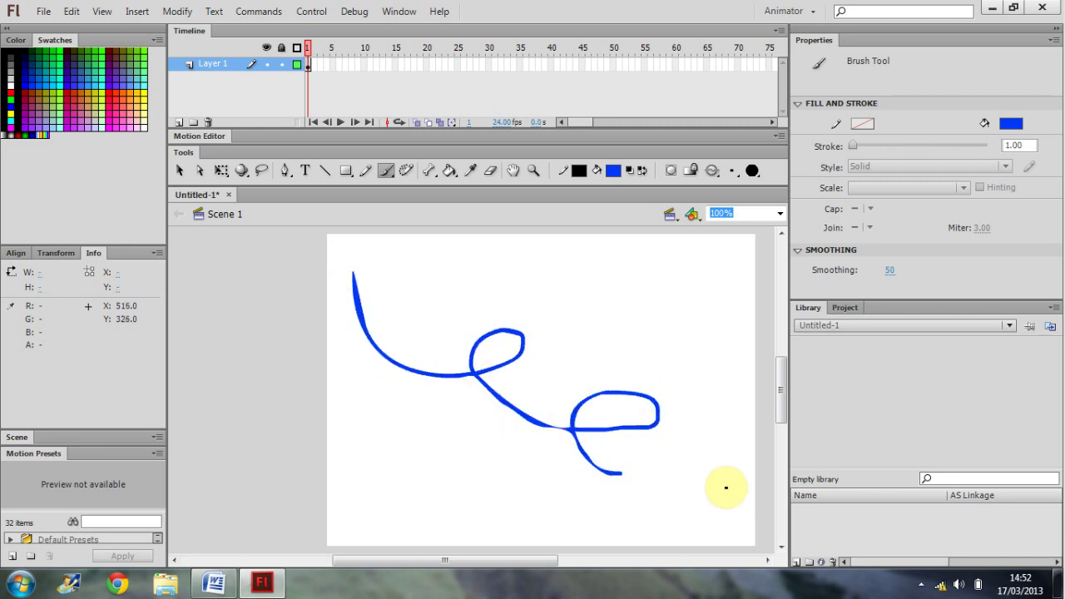
{"action": "left_click", "coordinate": [781, 11]}
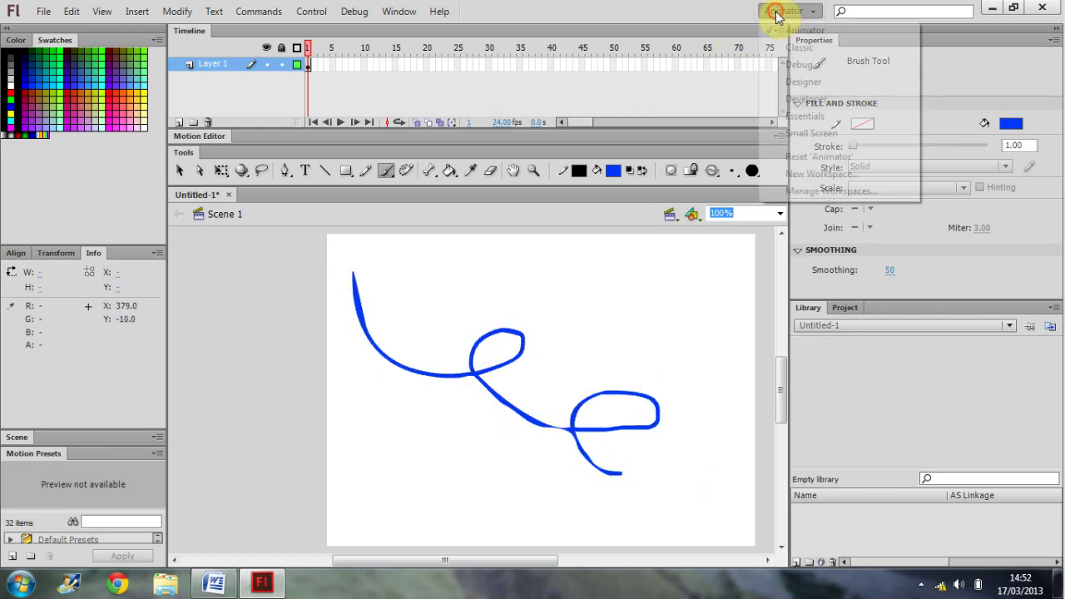
{"action": "left_click", "coordinate": [807, 47]}
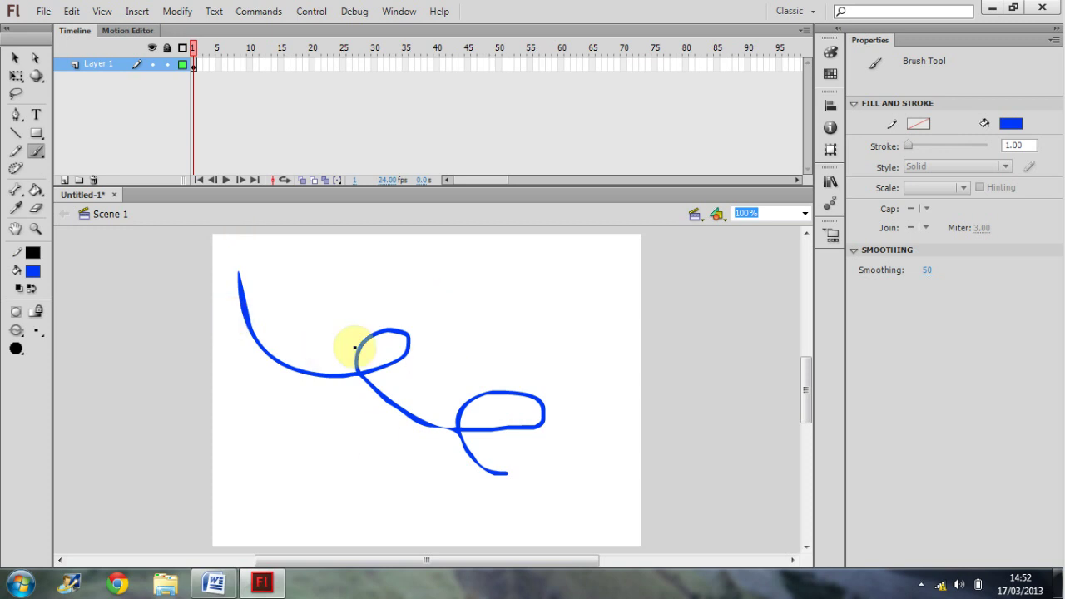